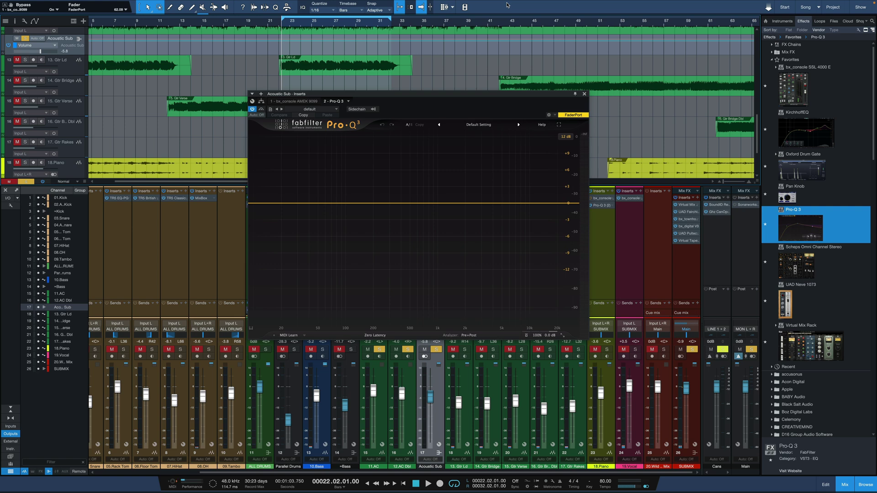
Switch to Plugin Doctor and move the Pro-Q 3 window over the right half of the phase graph
key("super+Tab")
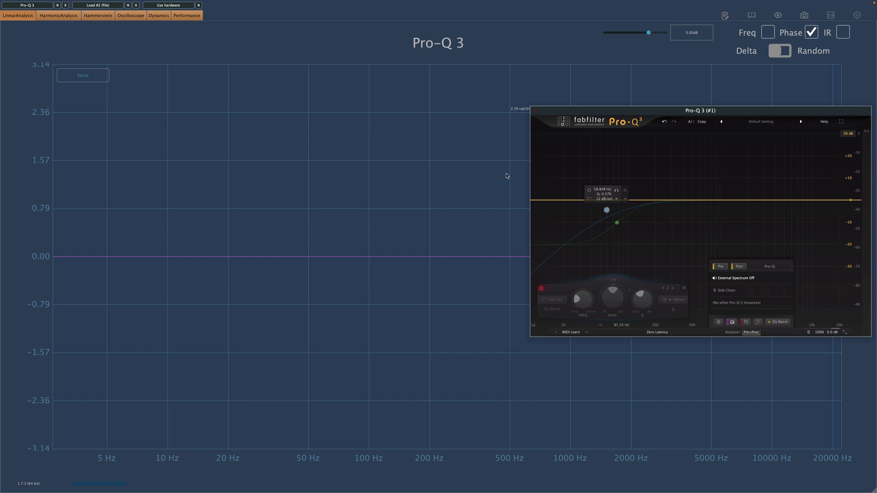
left_click_drag(693, 113, 693, 299)
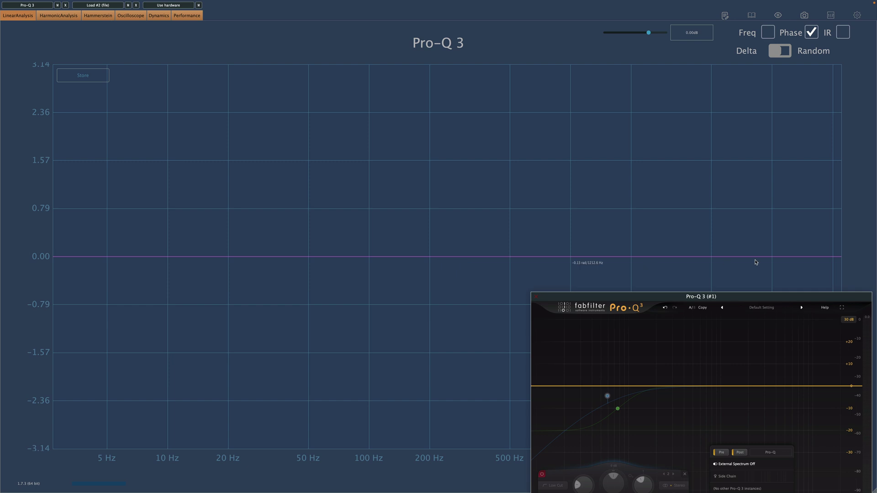
left_click_drag(635, 302, 600, 179)
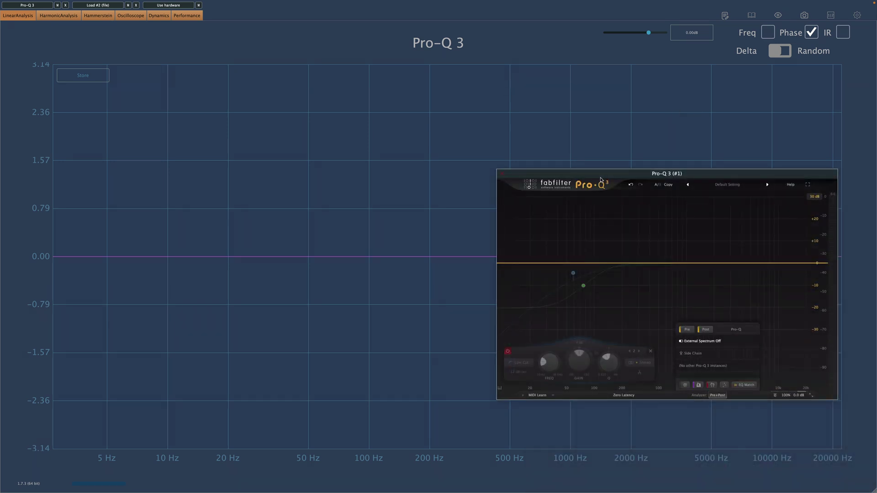
mouse_move(573, 276)
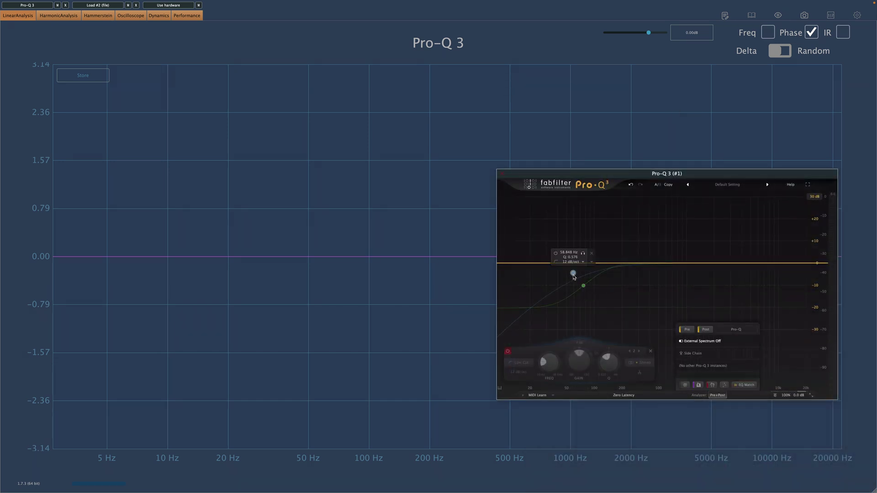
left_click(555, 253)
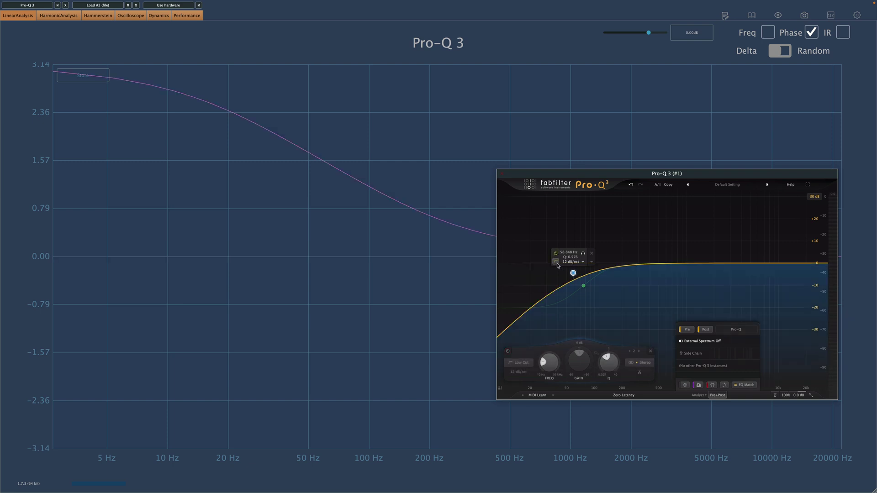
left_click(583, 264)
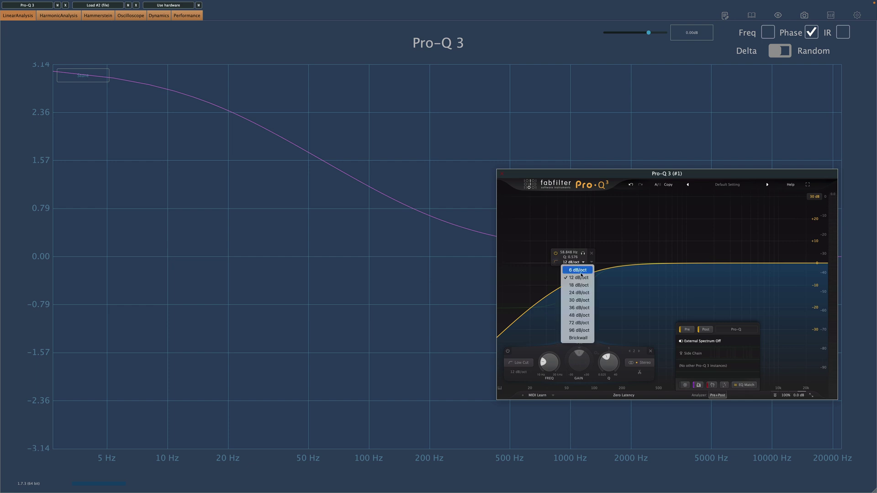
left_click(581, 272)
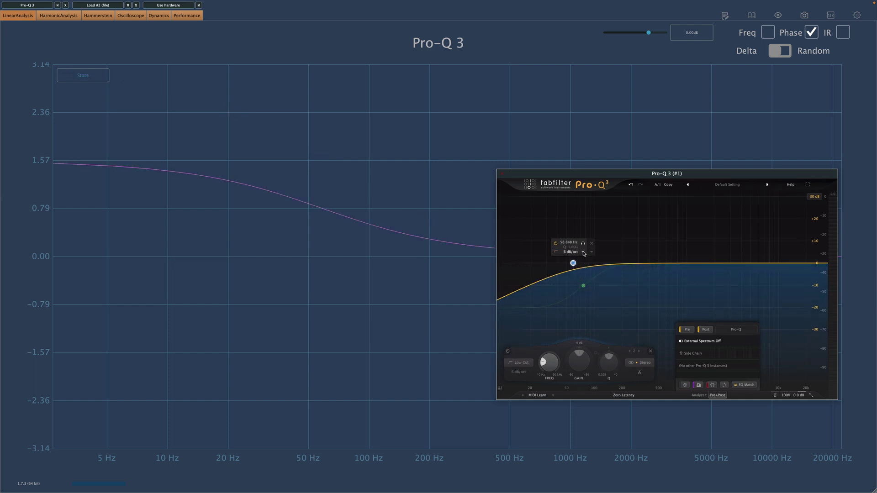
left_click(584, 252)
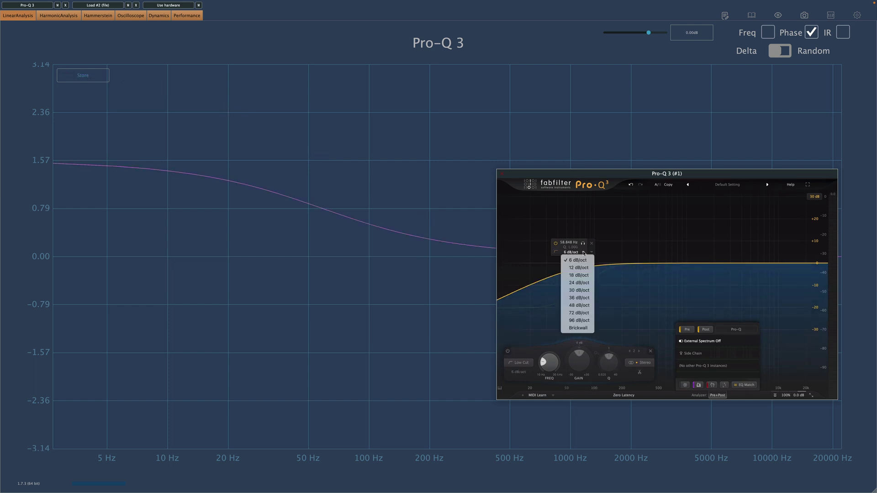
left_click(577, 275)
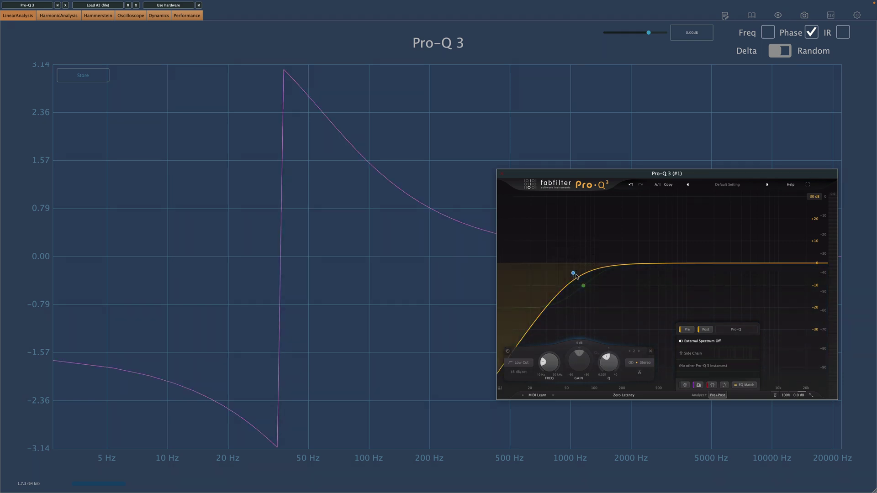
mouse_move(576, 275)
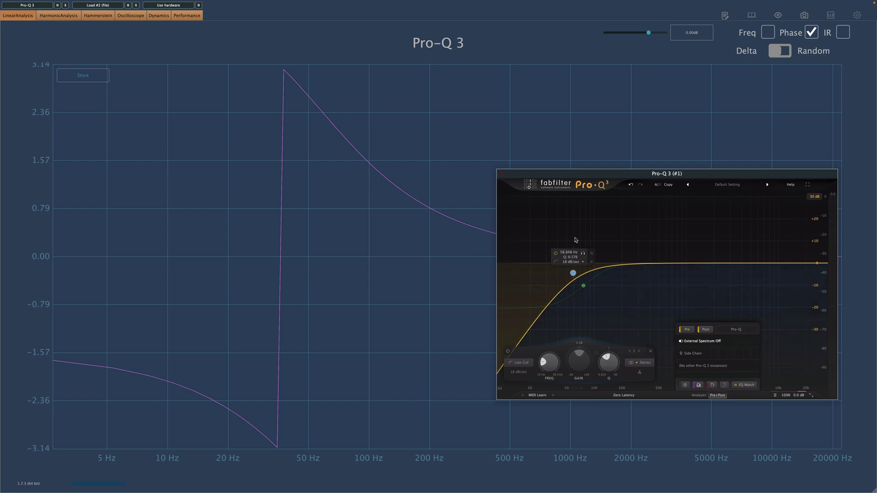
left_click(584, 266)
left_click(576, 277)
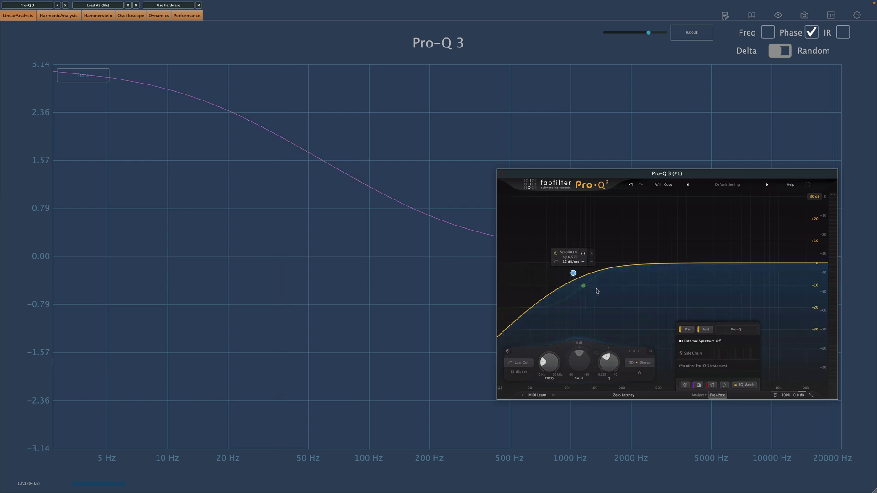
left_click(555, 253)
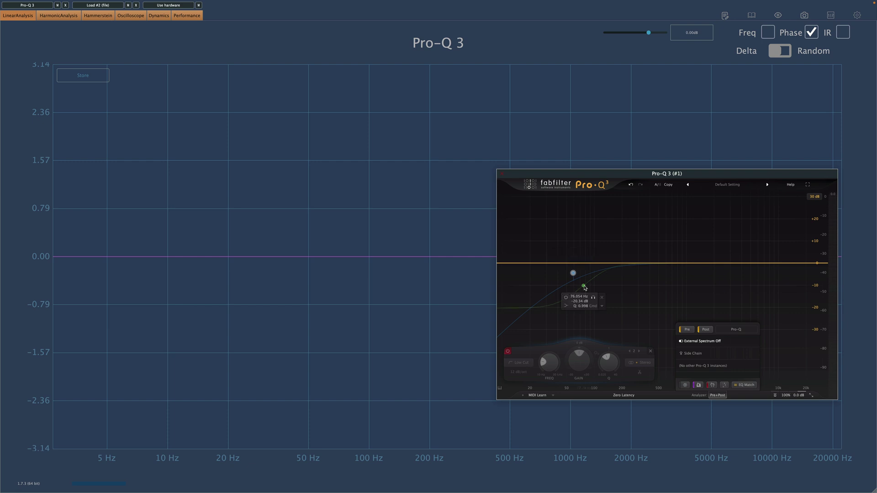
Enable Pro-Q 3's green low-shelf band and lower its gain to -30 dB
left_click(584, 286)
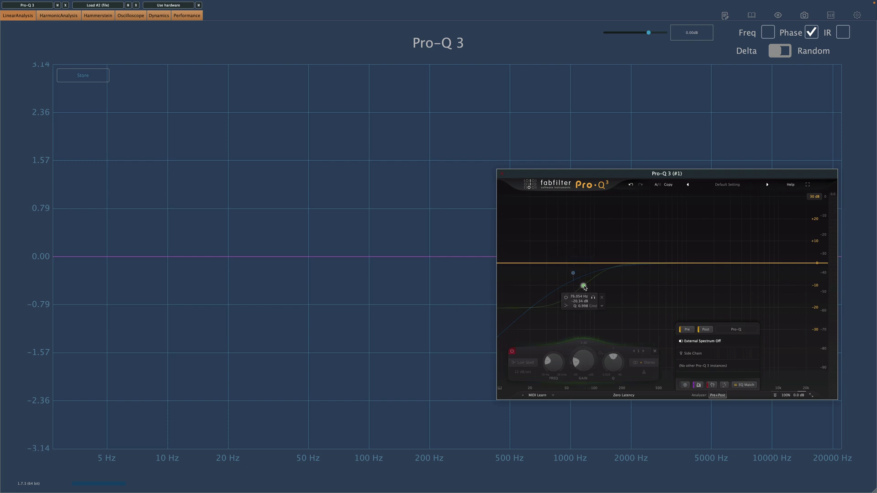
left_click(565, 298)
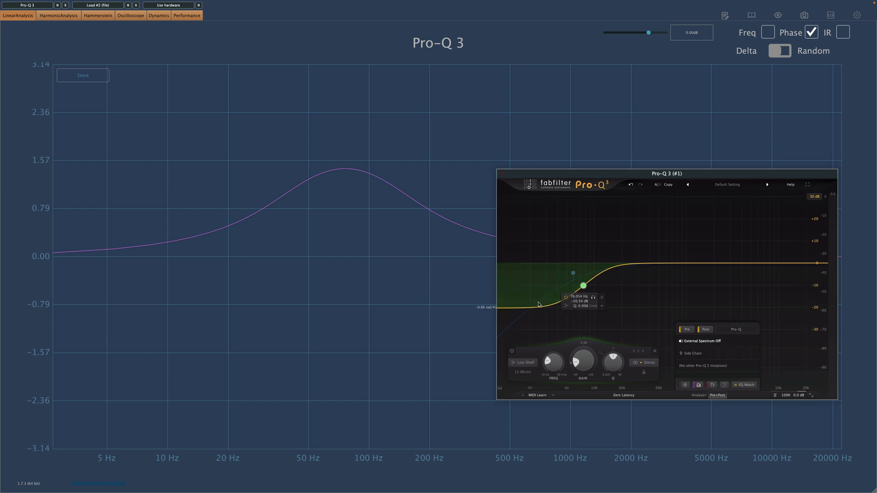
scroll(584, 308, "down", 8)
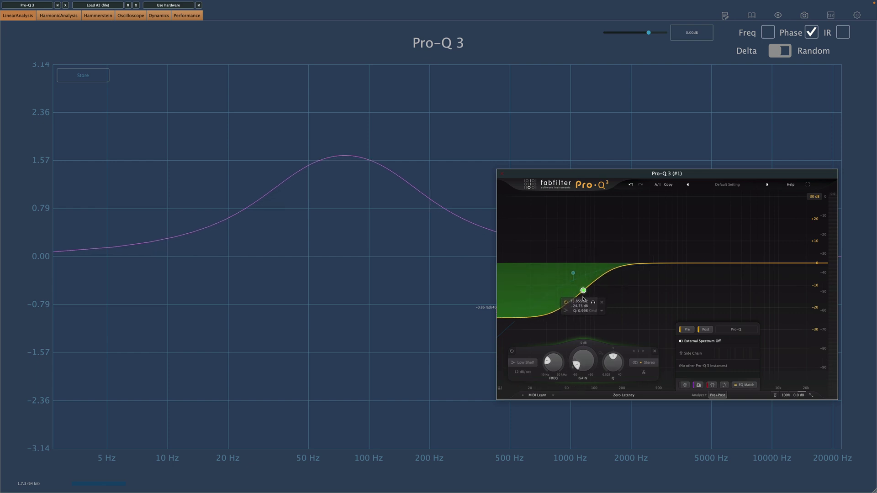
scroll(583, 309, "down", 2)
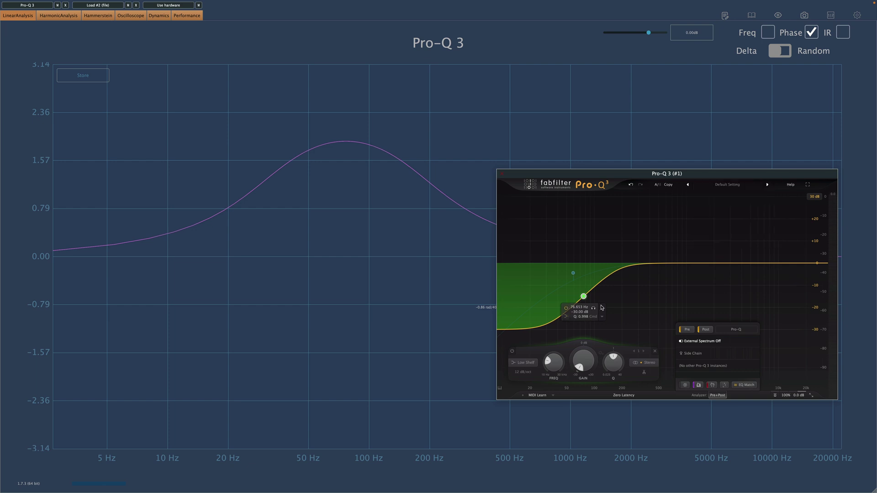
Switch off the low-shelf band and re-enable the 58.848 Hz low-cut band
left_click(565, 307)
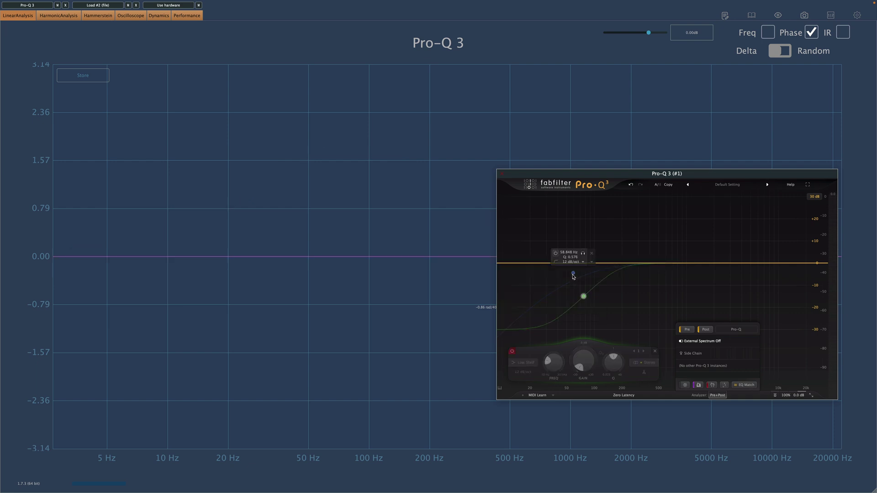
left_click(573, 273)
left_click(554, 252)
Try a 48 dB/oct slope on the low cut, then return it to 12 dB/oct
left_click(571, 261)
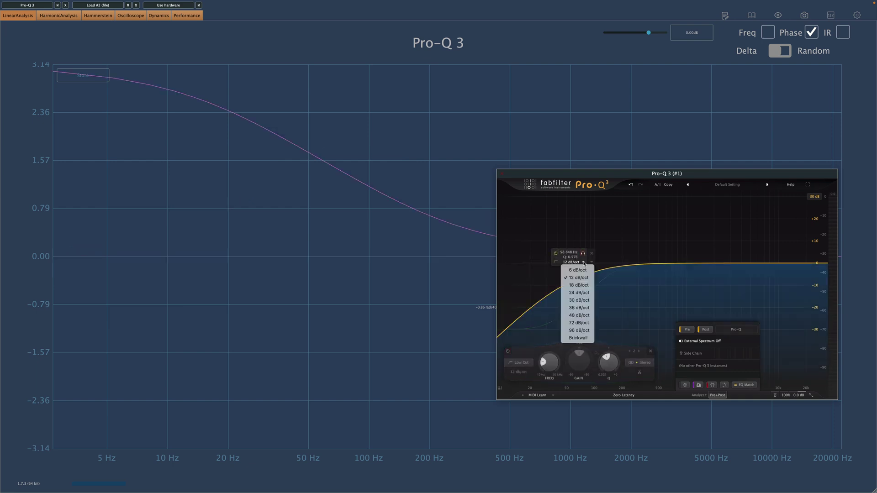
left_click(579, 315)
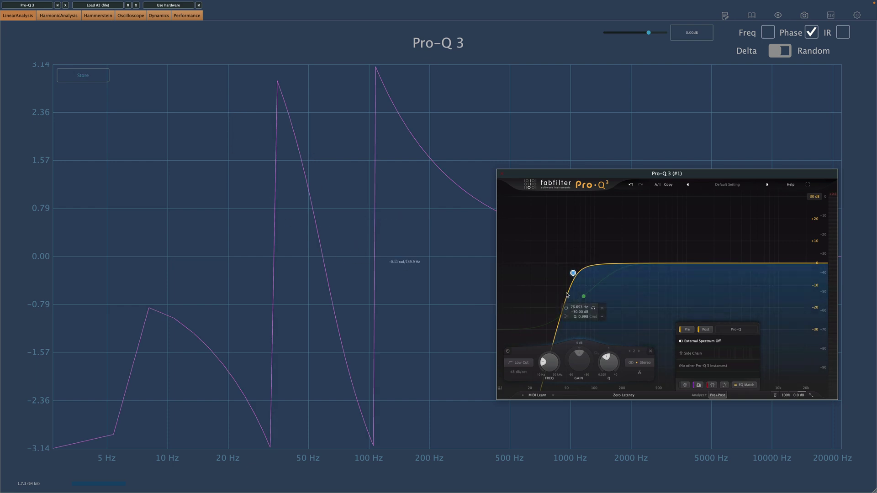
mouse_move(573, 270)
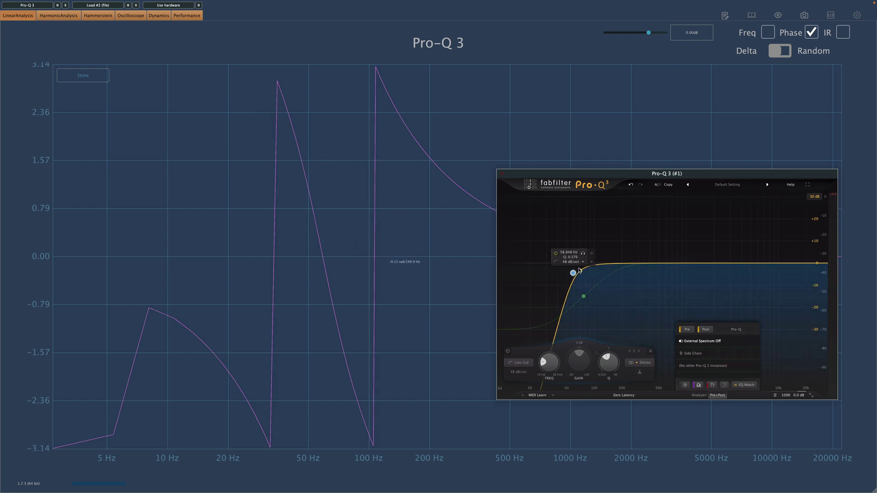
left_click(583, 263)
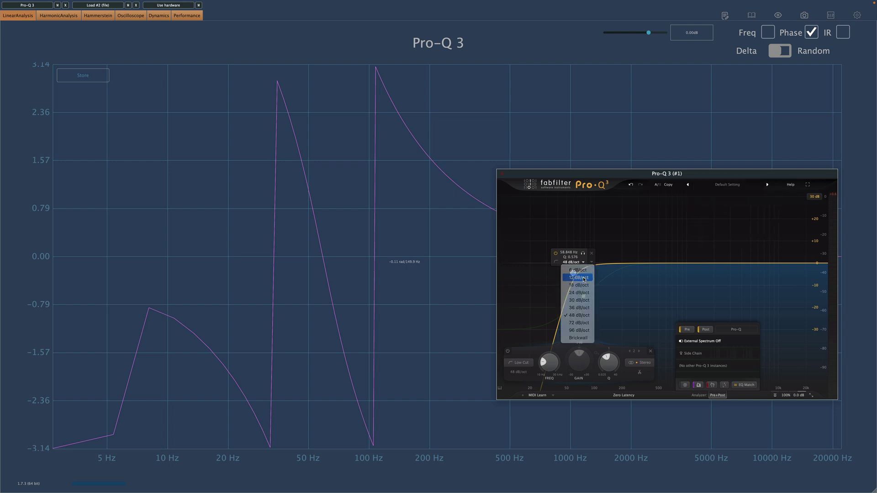
left_click(583, 278)
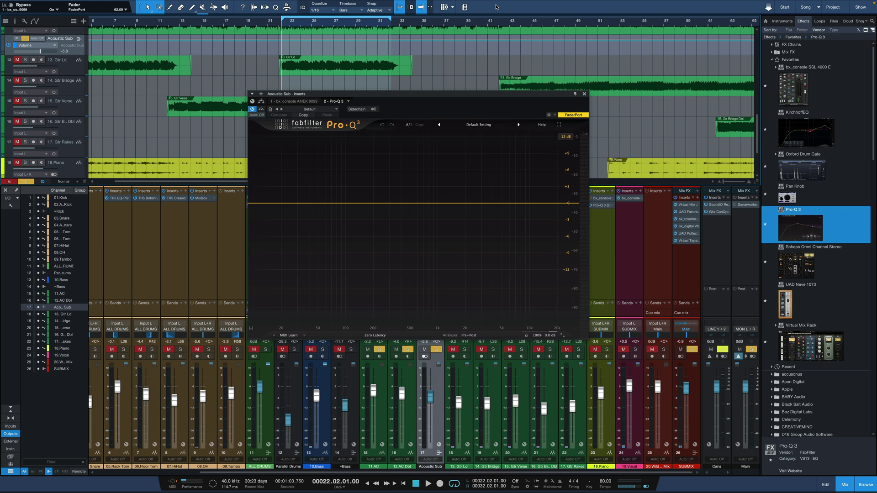
key("space")
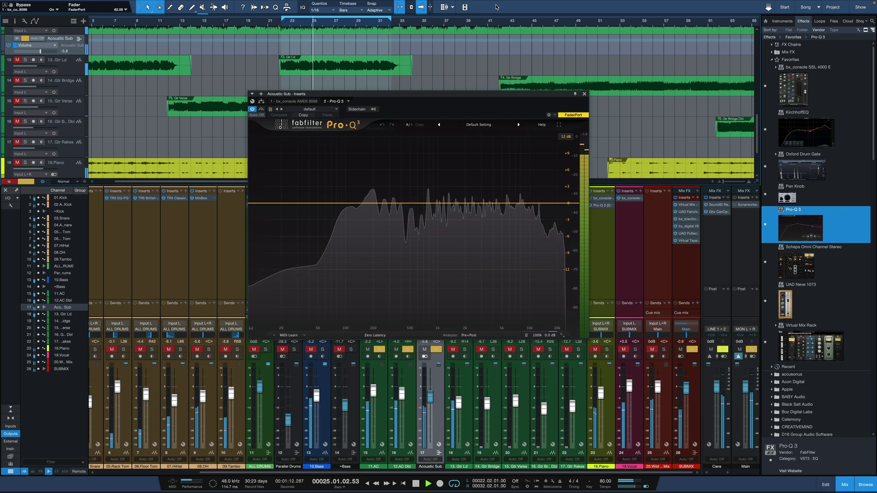
key("space")
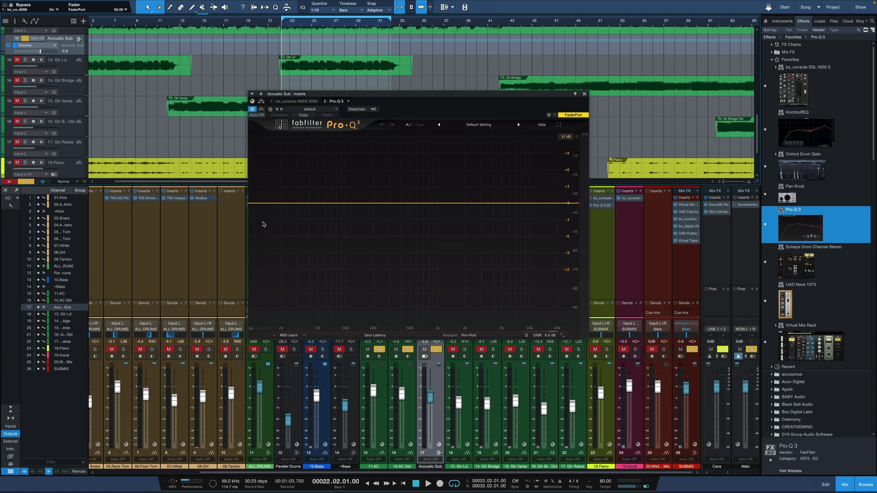
During playback, add a low-cut band to the Acoustic Sub EQ and lower it to about 51.8 Hz
key("space")
left_click(257, 203)
left_click_drag(256, 205, 336, 199)
key("space")
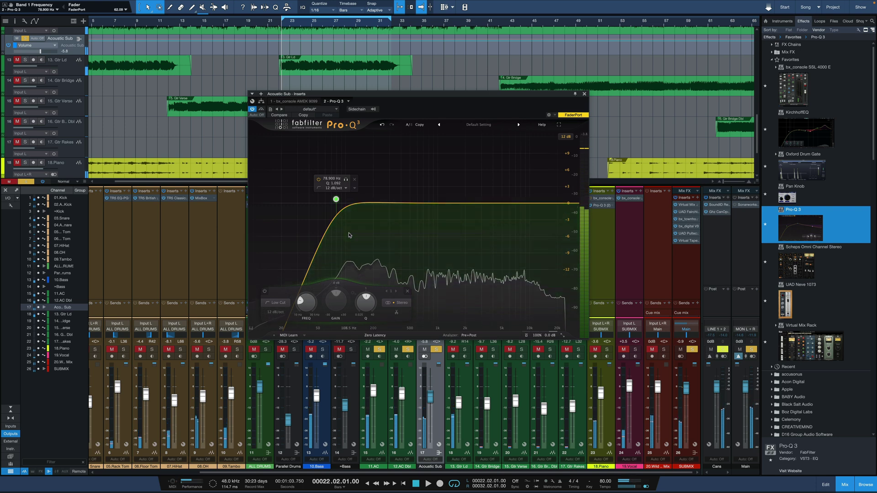
left_click(349, 235)
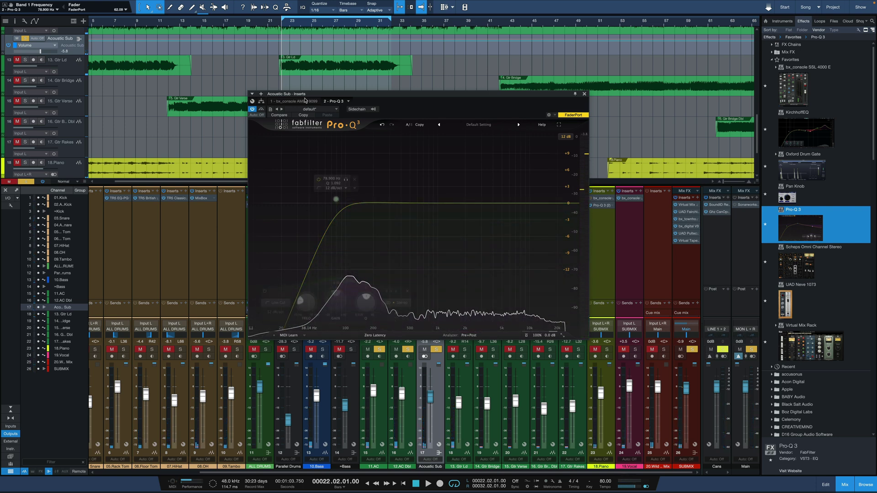
left_click(336, 200)
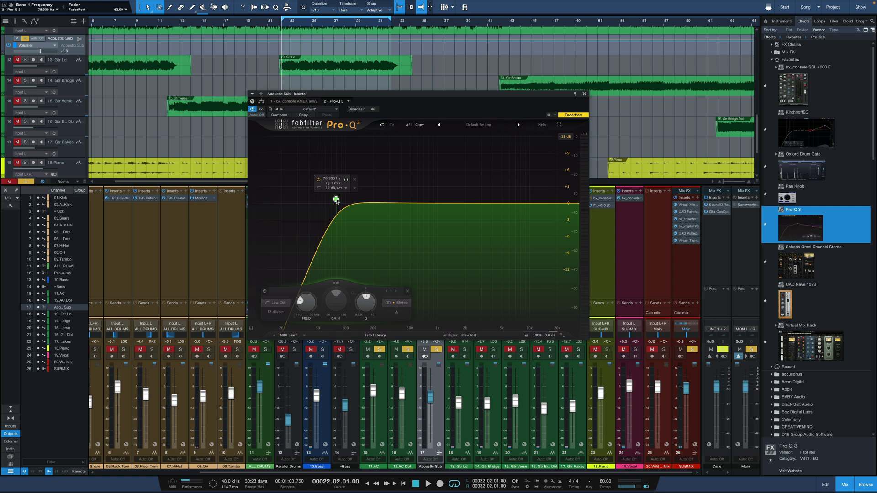
mouse_move(336, 199)
left_mouse_down()
mouse_move(287, 200)
mouse_move(361, 199)
mouse_move(318, 198)
left_mouse_up()
Play the Acoustic Sub with the EQ bypassed, then with it active, to compare
key("space")
key("b")
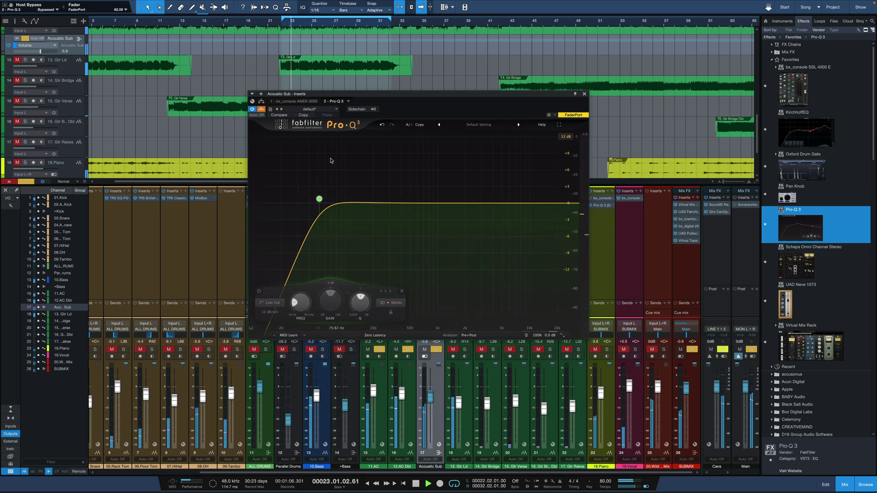
key("space")
left_click(262, 111)
key("space")
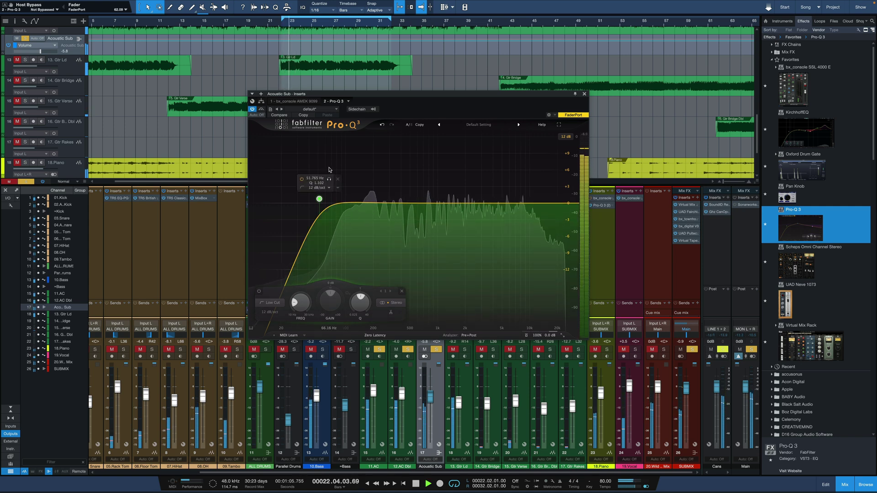
key("space")
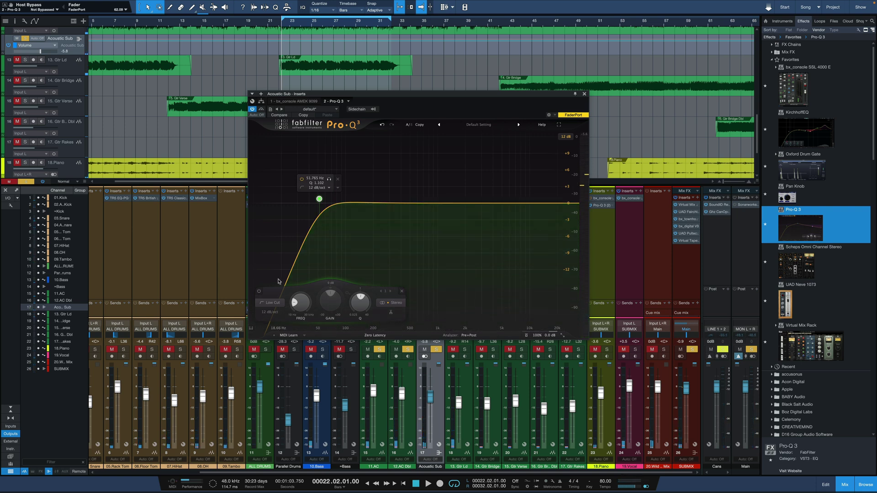
left_click(330, 188)
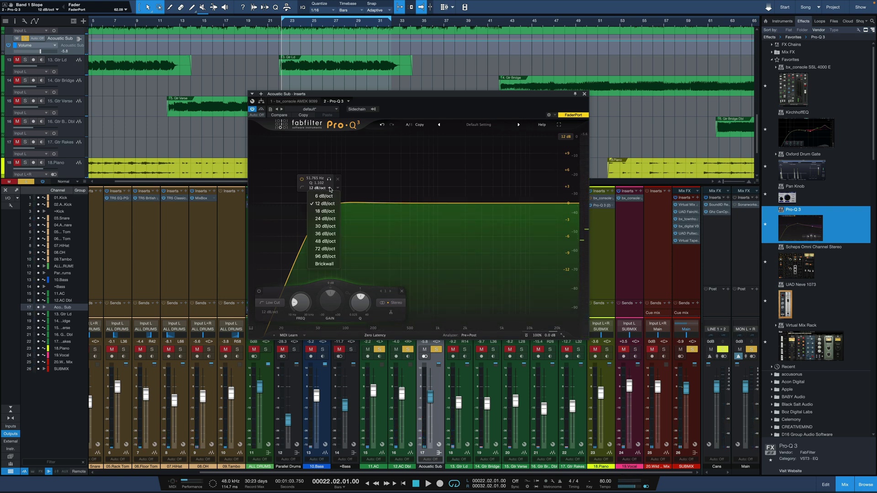
Change the Acoustic Sub Band 1 shape to High Cut and audition it
left_click(303, 183)
left_click(302, 189)
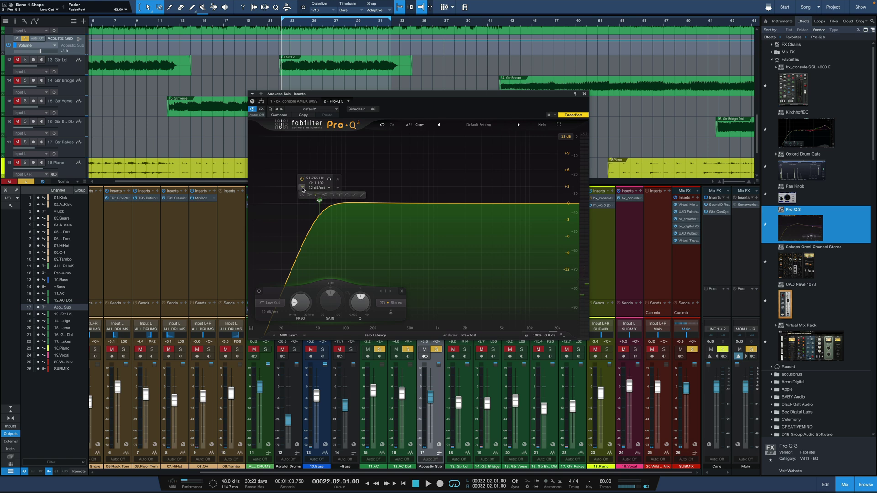
left_click(333, 196)
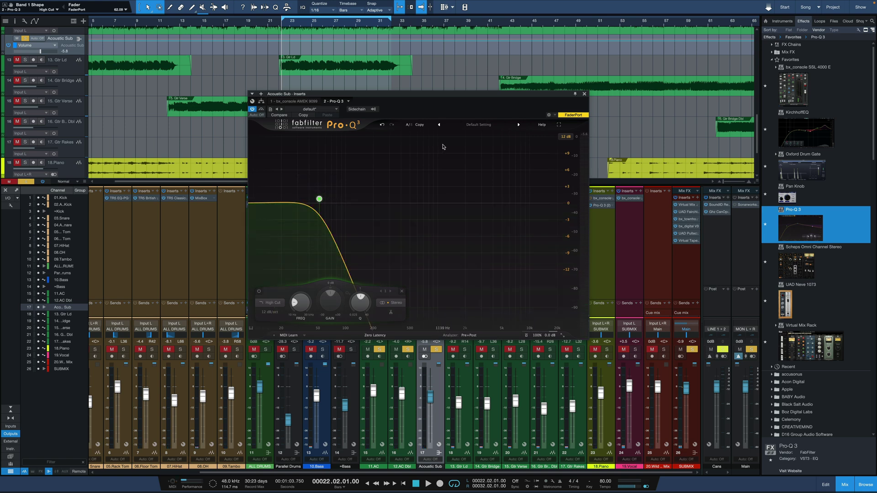
key("space")
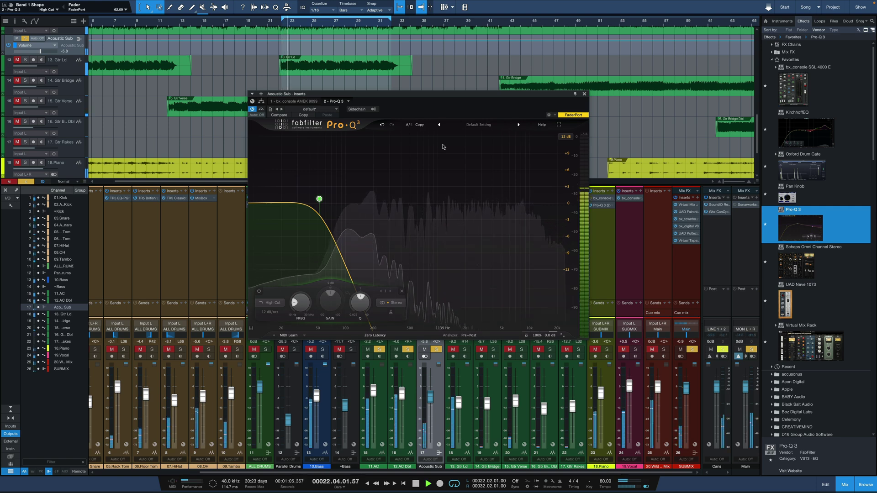
key("space")
Raise the Acoustic Sub fader to +10.0 during playback, then set it to -7.0
left_click_drag(431, 401, 431, 371)
key("space")
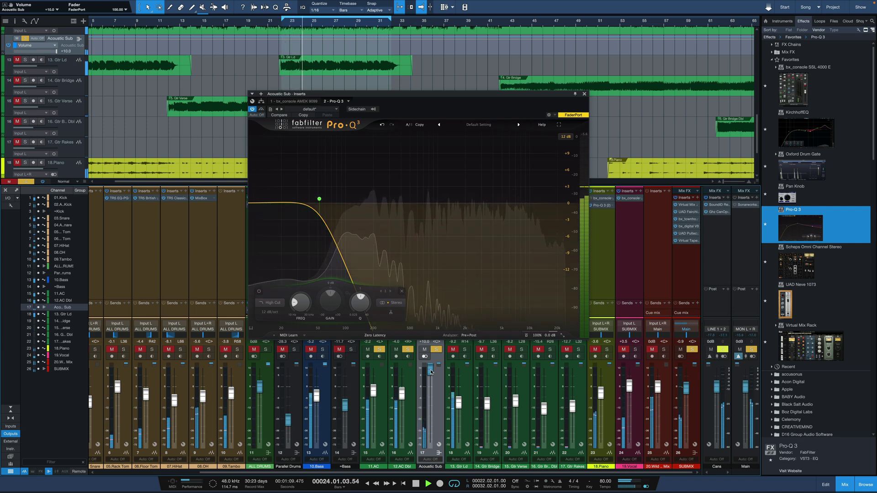
key("space")
left_click_drag(430, 371, 430, 382)
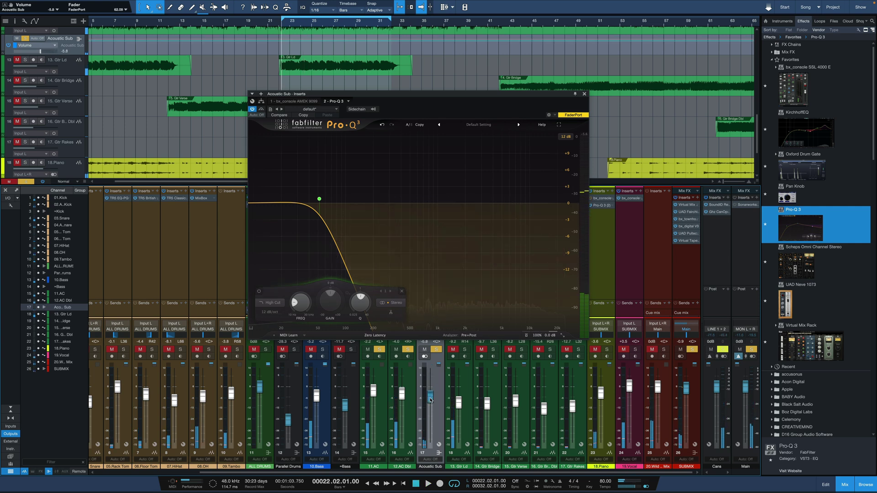
left_click_drag(375, 96, 382, 124)
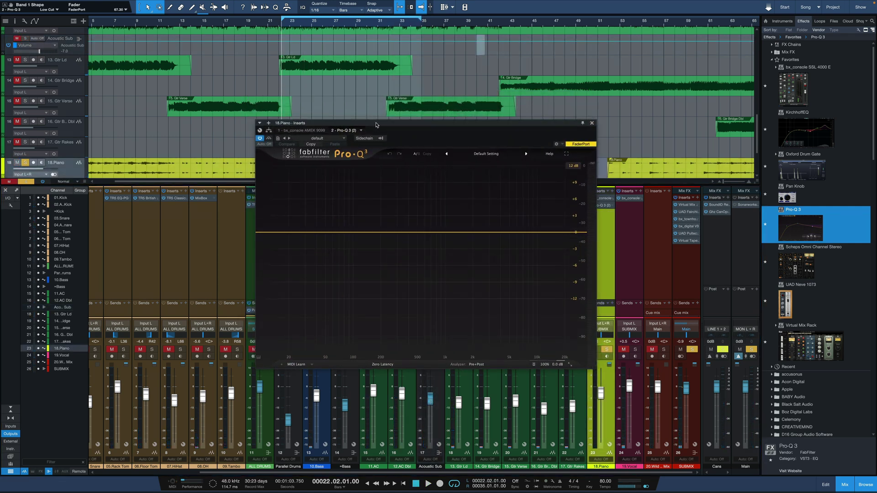
During playback, draw a 12 dB/oct low cut at about 95.6 Hz on the Piano's Pro-Q 3
key("space")
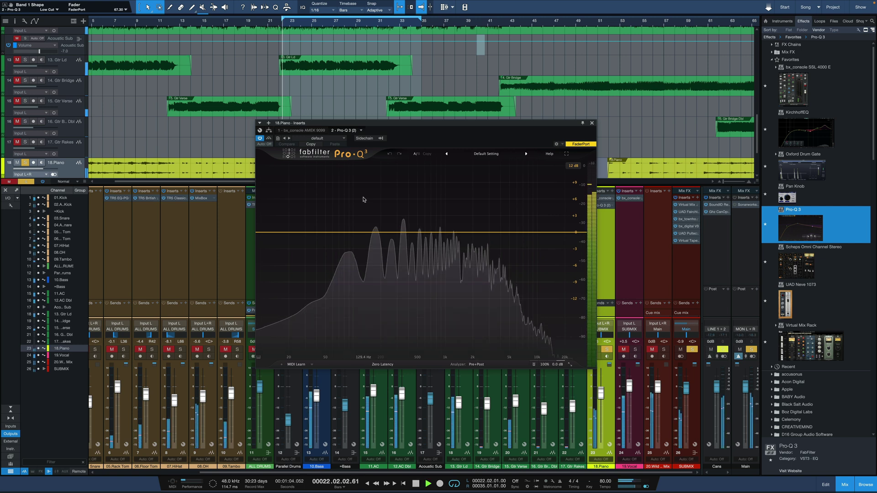
left_click_drag(263, 233, 351, 228)
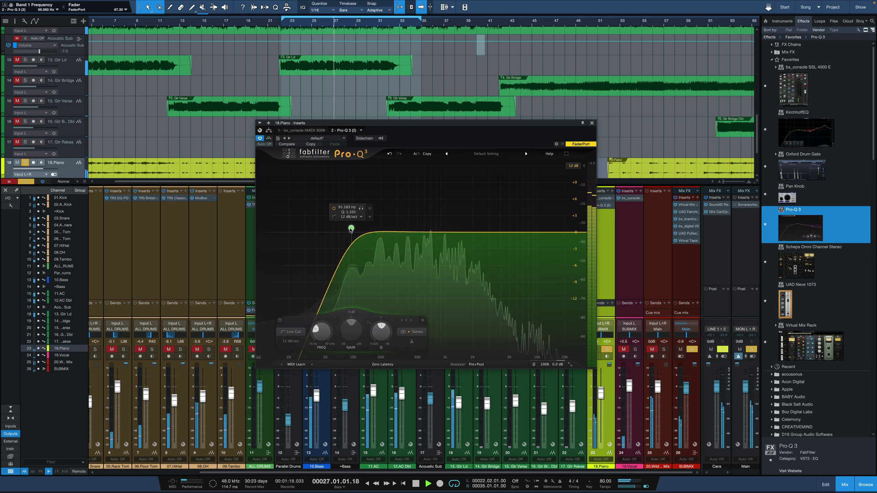
key("space")
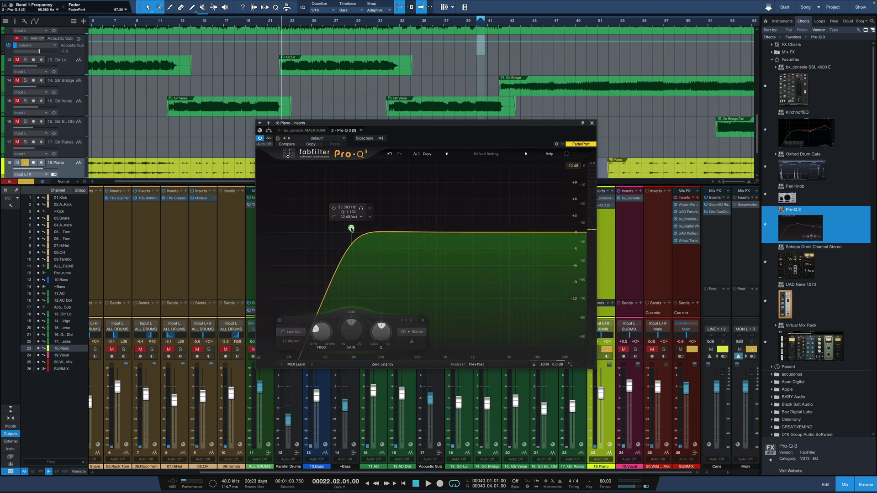
Try a second band as a low shelf lowered about 3 dB, then shift the Piano low cut to 68.459 Hz
left_click(394, 234)
left_click(376, 255)
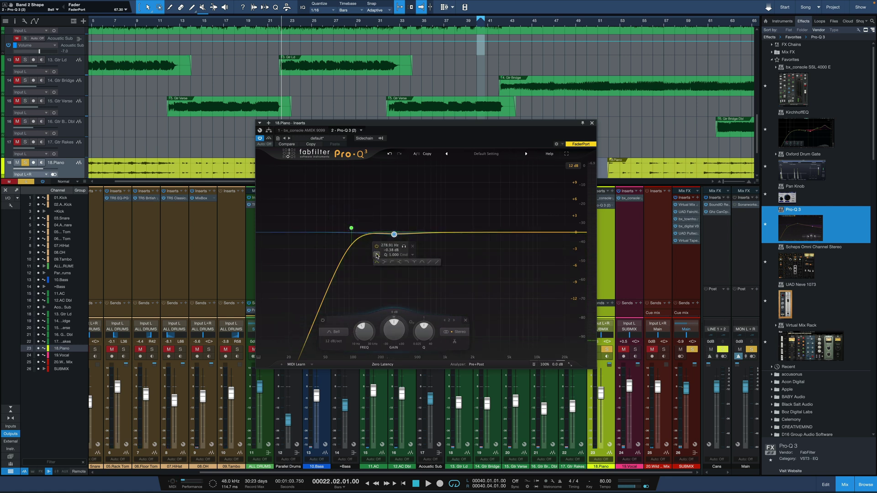
left_click(385, 262)
left_click_drag(394, 235, 405, 235)
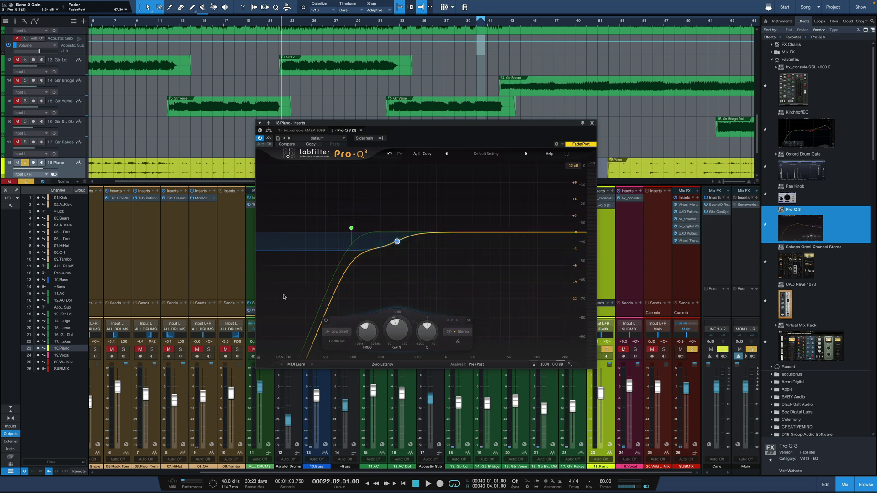
left_click(351, 228)
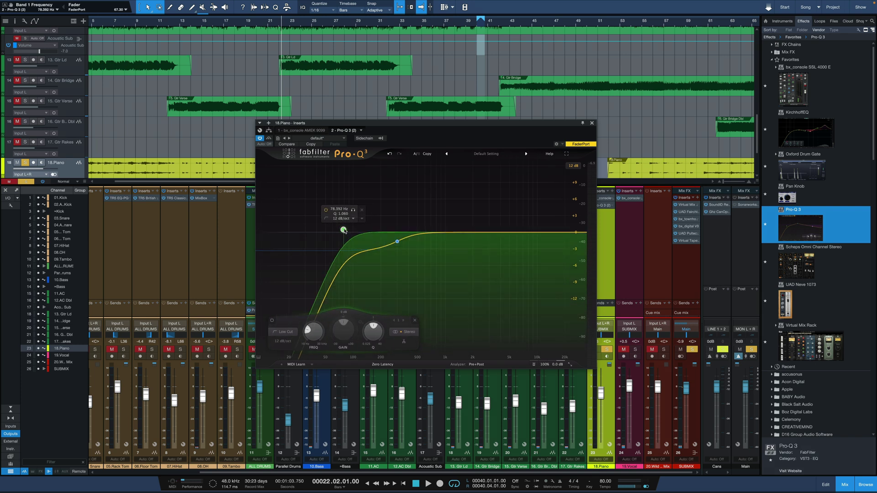
mouse_move(350, 228)
left_mouse_down()
mouse_move(360, 228)
mouse_move(338, 229)
left_mouse_up()
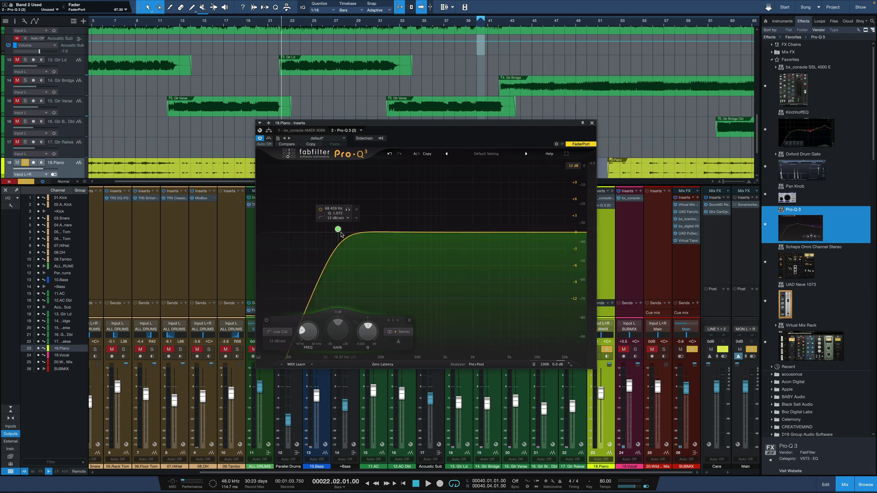
Audition the Piano high cut with its fader at +10.0, then switch Band 1 back to Low Cut
mouse_move(323, 219)
left_click(357, 225)
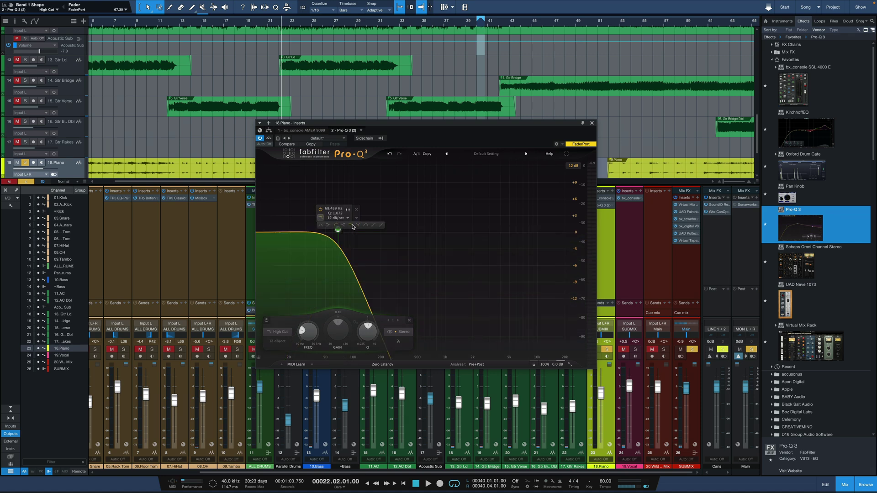
key("space")
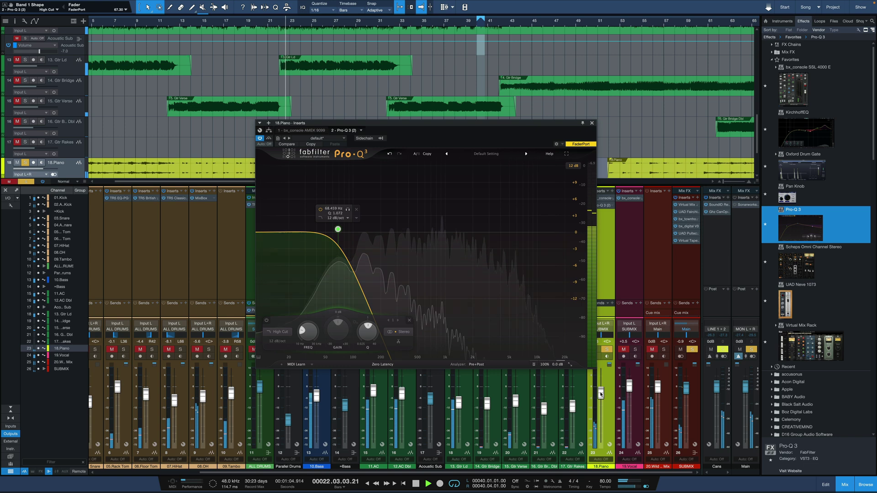
left_click_drag(600, 393, 602, 376)
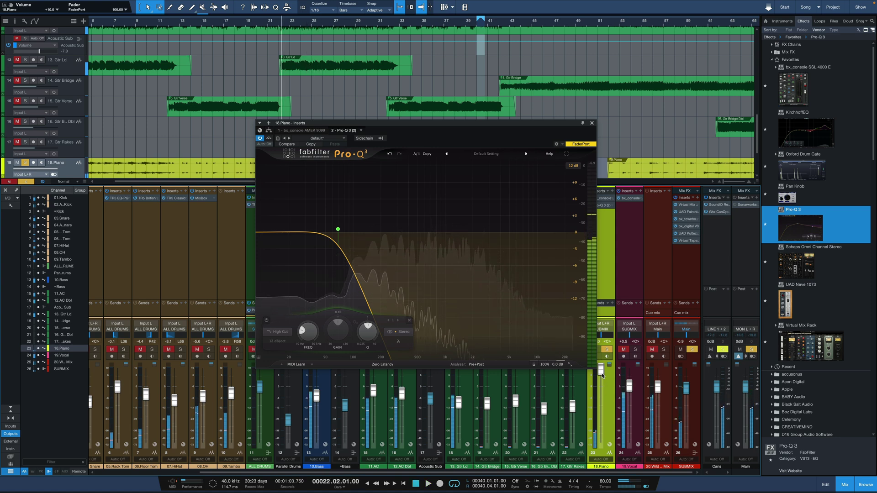
key("space")
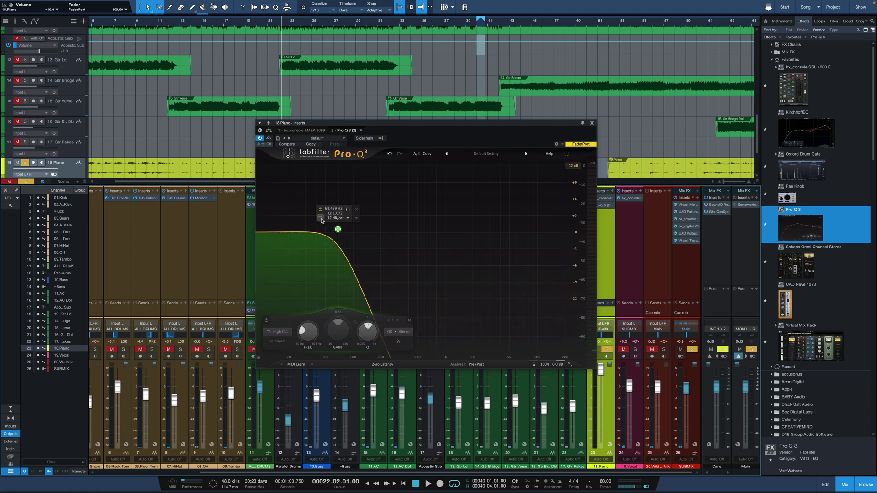
left_click(321, 220)
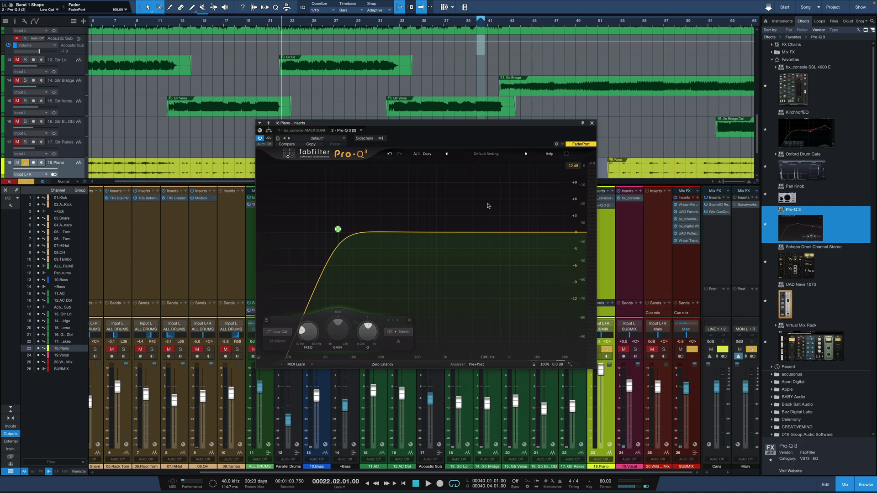
mouse_move(316, 231)
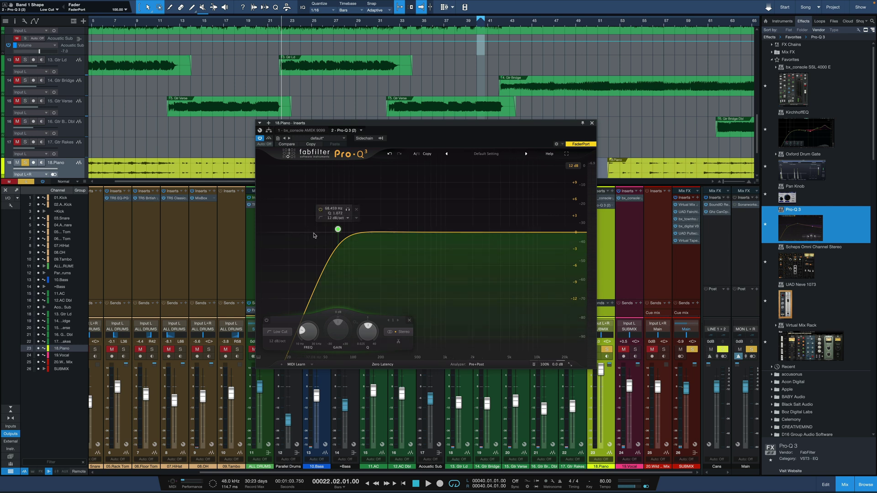